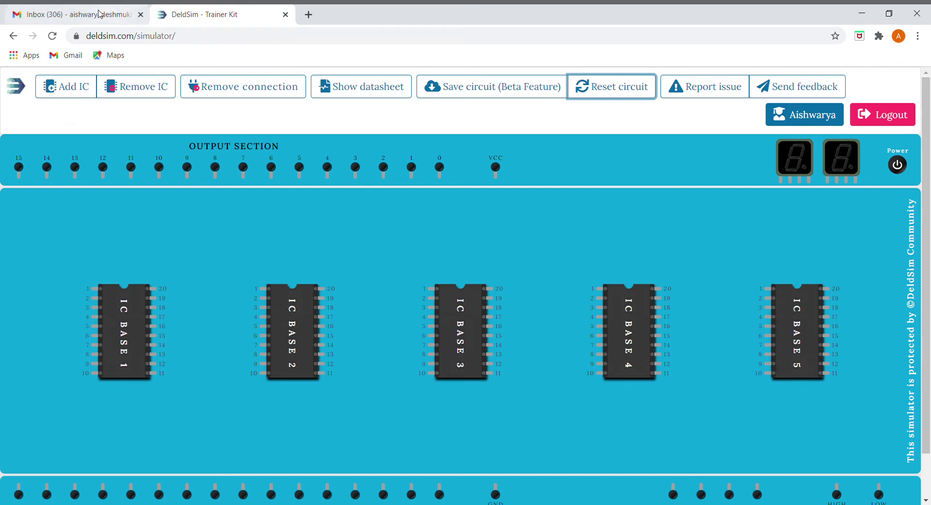
- Open the Gmail tab showing page 3 of the handwritten full adder truth table and circuit PDF
click(100, 14)
scroll(396, 257, up, 3)
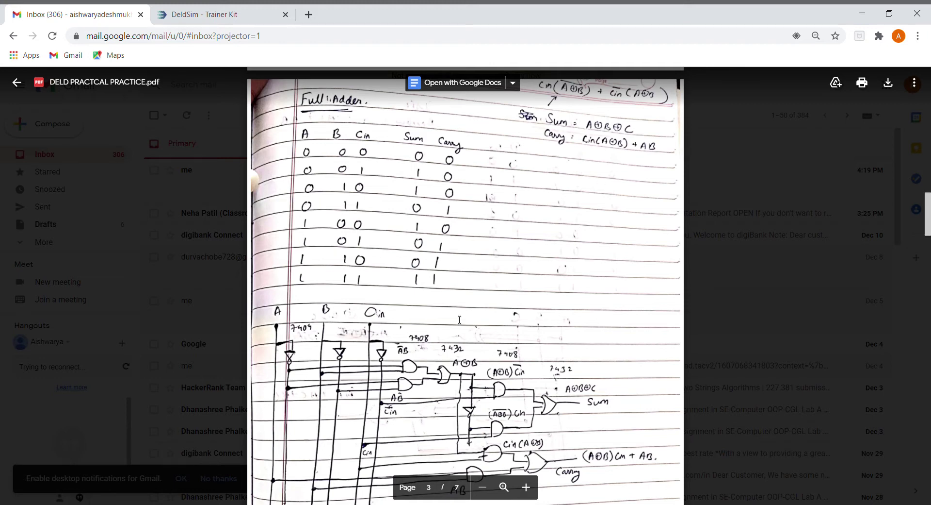
scroll(460, 319, down, 3)
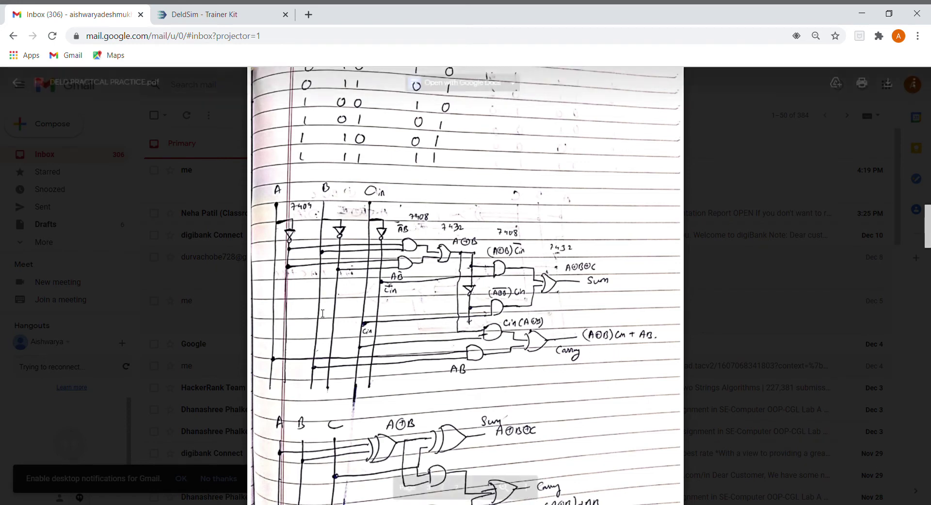
- Back in DeldSim, place a 74LS04 on IC base 1 and a 74LS08 on IC base 2
click(228, 18)
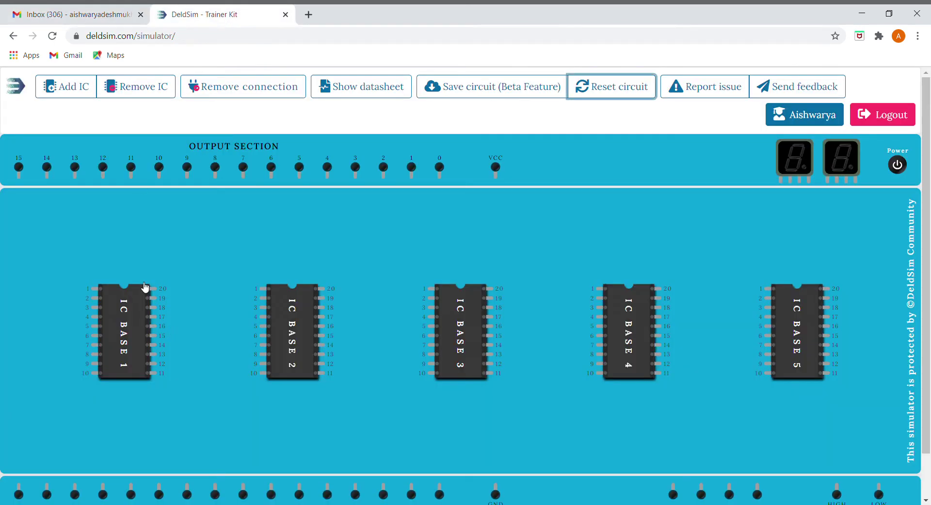
click(78, 87)
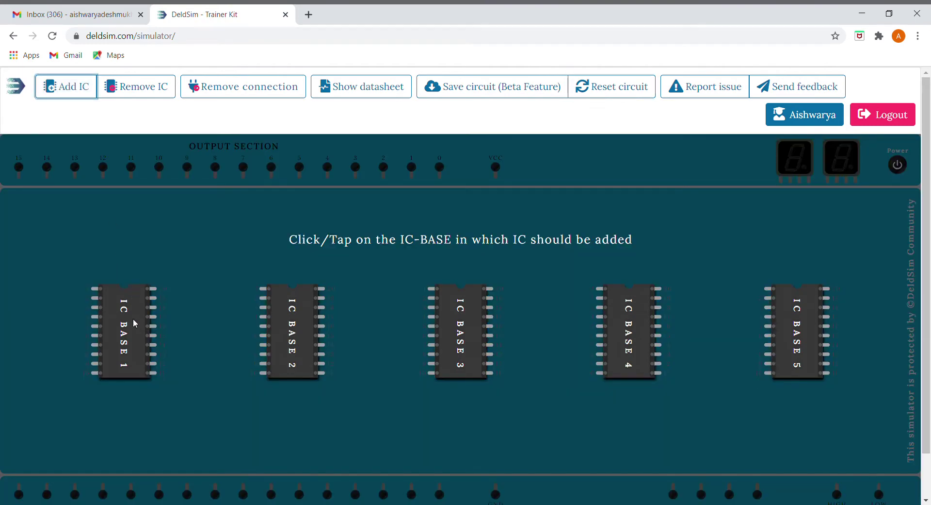
click(135, 323)
click(320, 300)
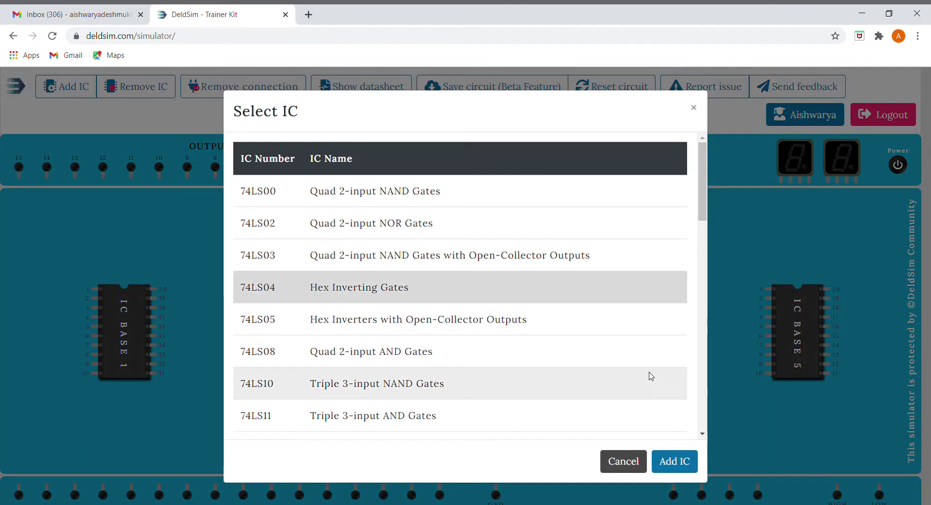
click(674, 459)
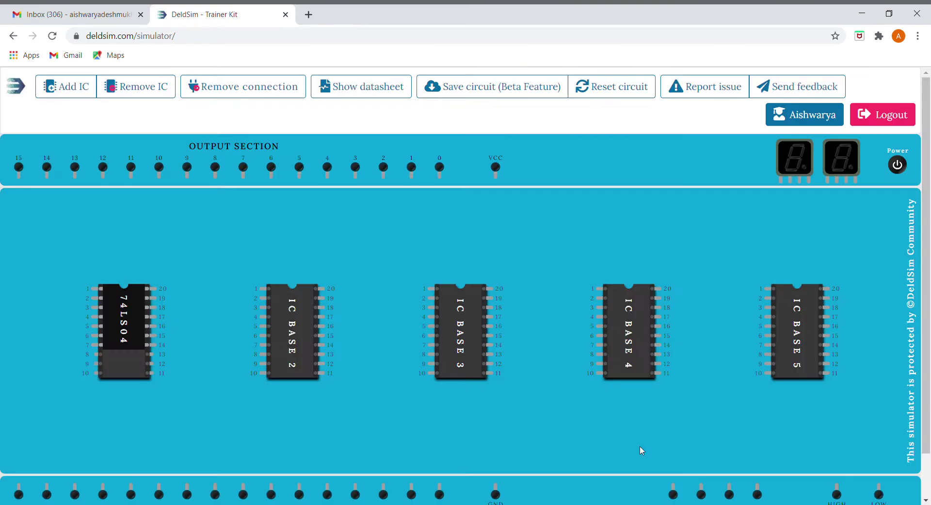
click(85, 99)
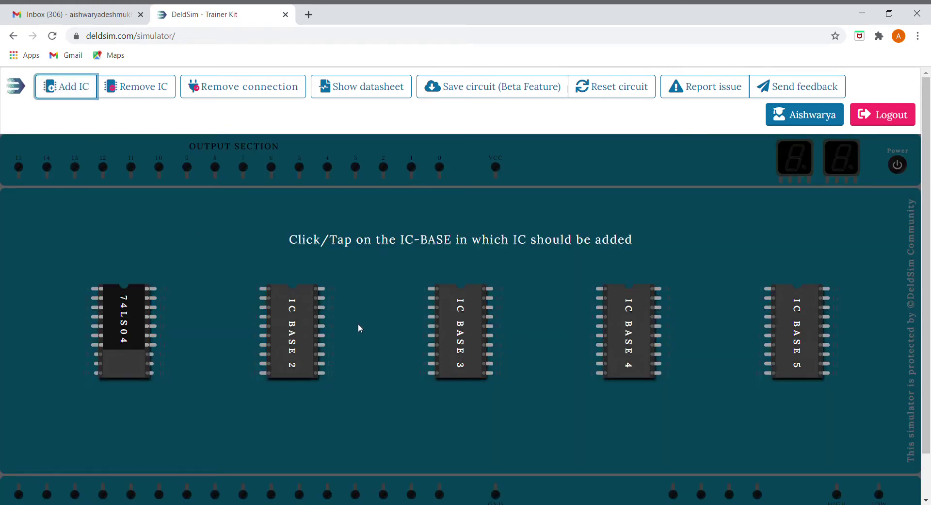
click(281, 314)
click(408, 361)
click(660, 461)
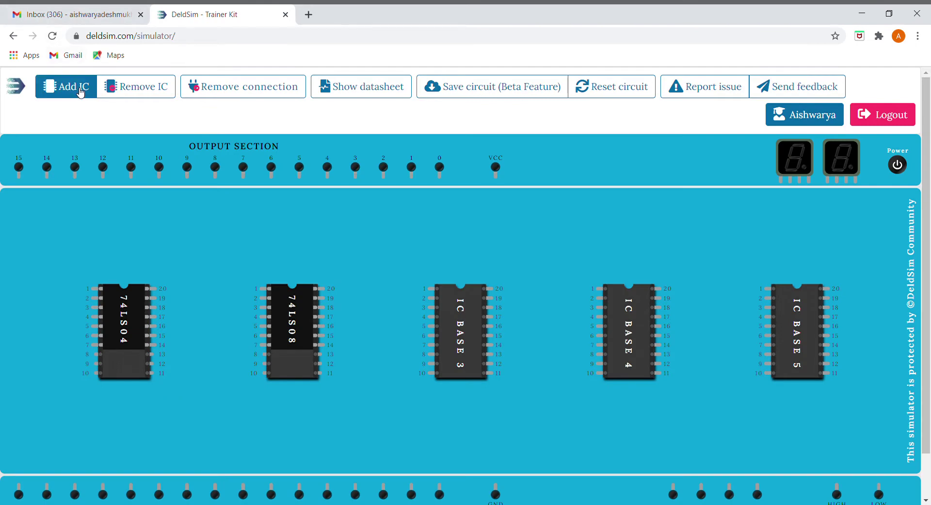
- Place a second 74LS08 on IC base 3 and a 74LS32 on IC base 4
click(81, 93)
click(450, 312)
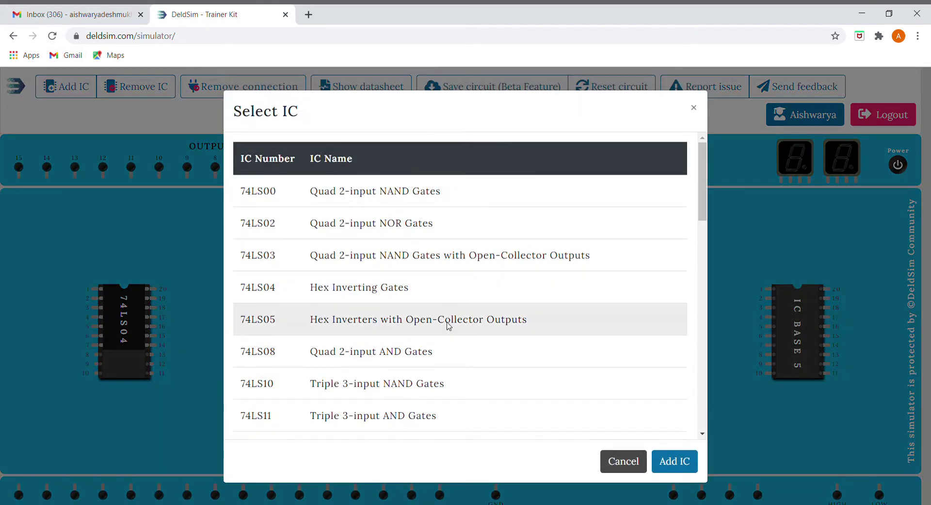
click(442, 350)
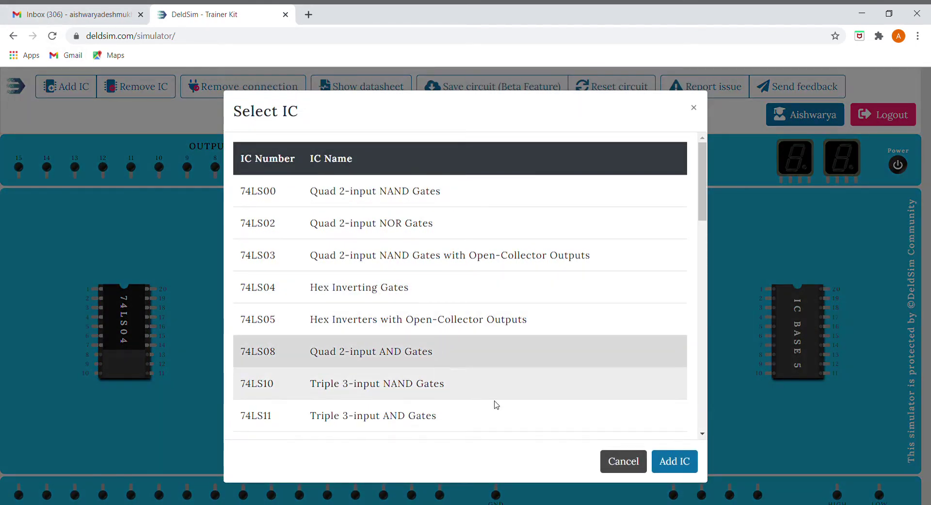
click(675, 462)
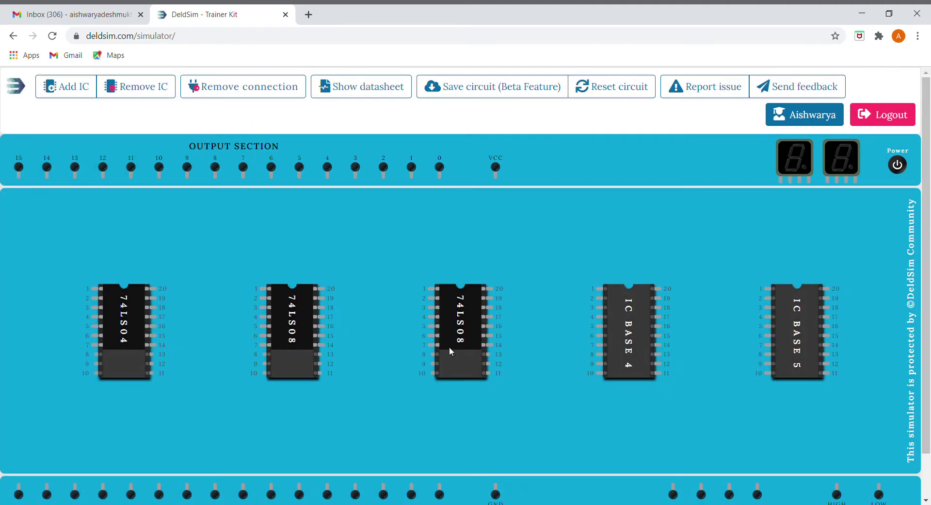
click(80, 95)
click(641, 323)
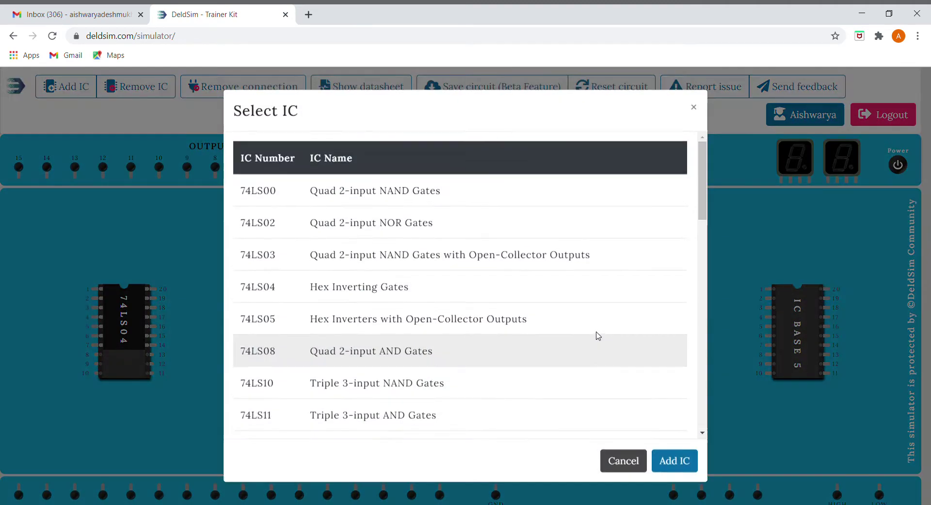
scroll(596, 334, down, 6)
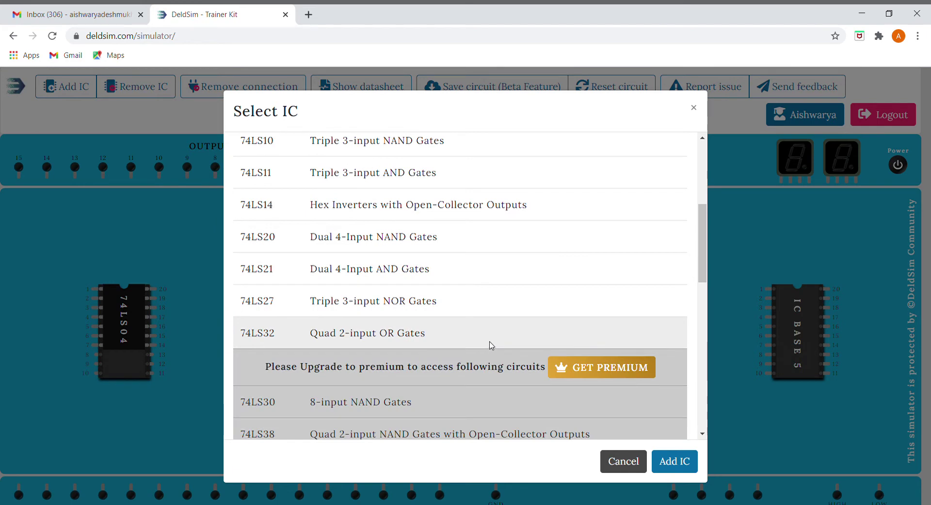
click(493, 345)
click(664, 462)
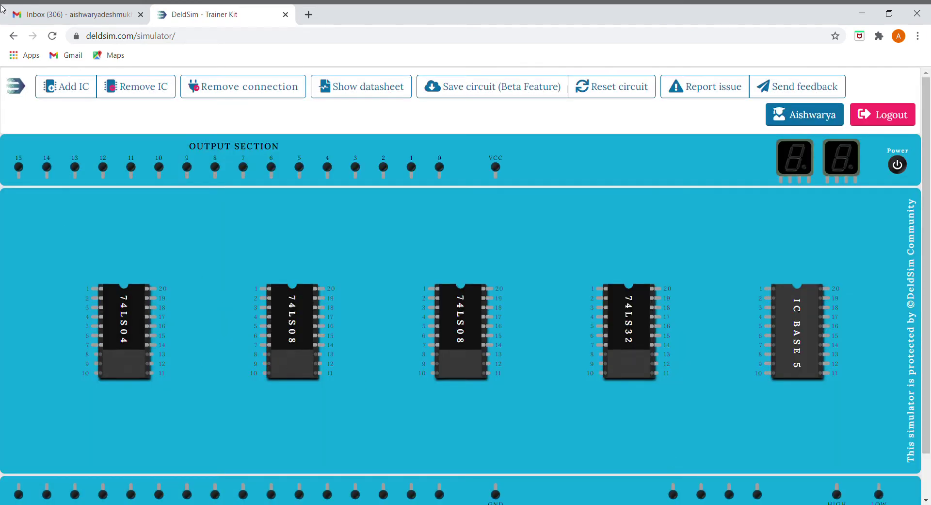
- Wire pin 7 of the 74LS04 and both 74LS08 chips to GND
drag(105, 347, 496, 495)
drag(96, 348, 499, 491)
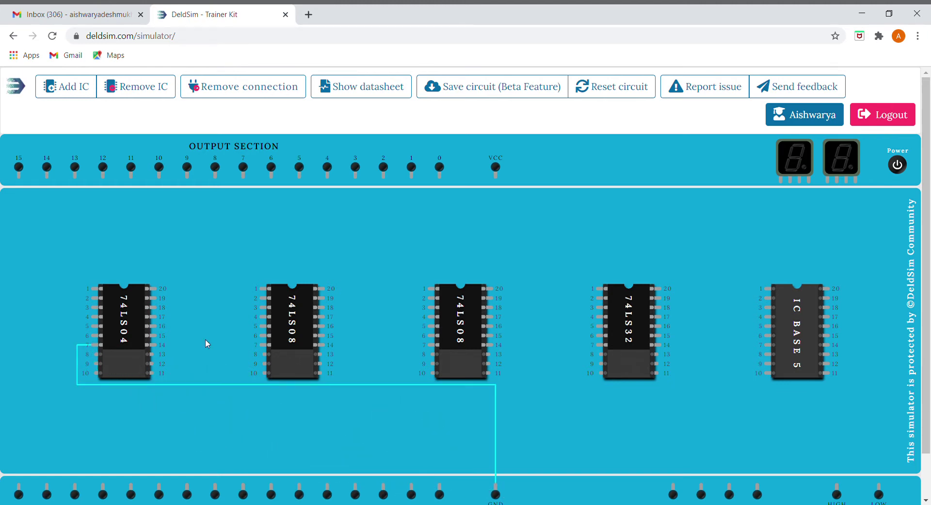
drag(262, 344, 500, 487)
drag(432, 348, 502, 491)
- Connect pin 20 of the 74LS04 and both 74LS08 chips to VCC
drag(154, 290, 497, 177)
drag(329, 291, 498, 178)
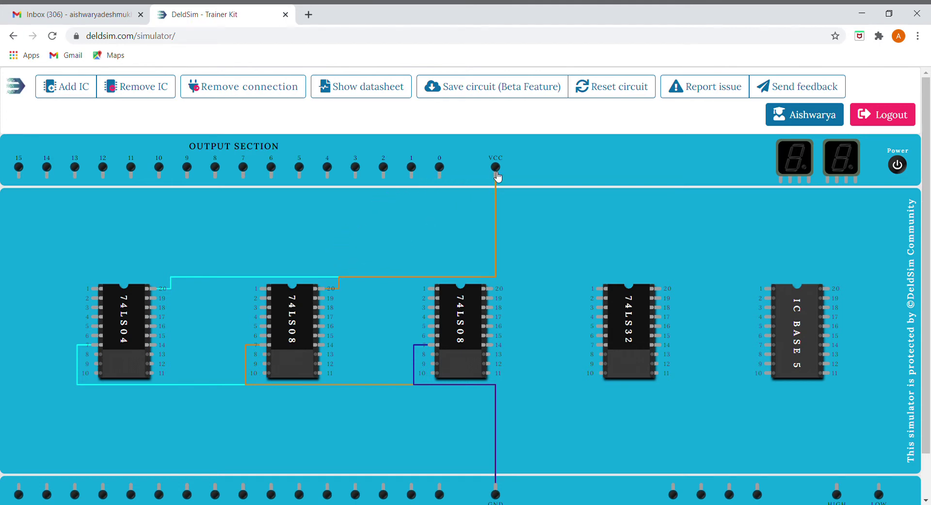
drag(496, 295, 499, 179)
- Wire 74LS04 pins 1, 3 and 5 to the three input switches
drag(103, 289, 383, 492)
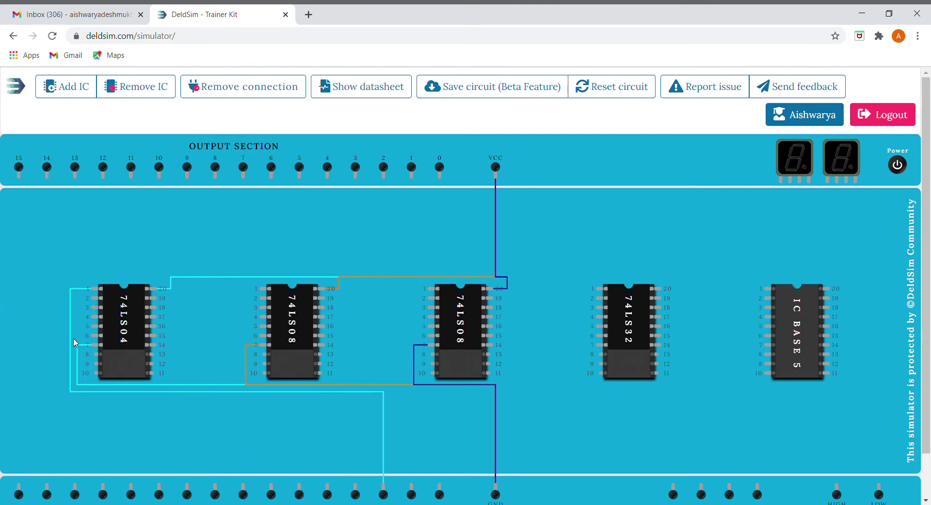
drag(96, 372, 411, 490)
drag(95, 308, 411, 490)
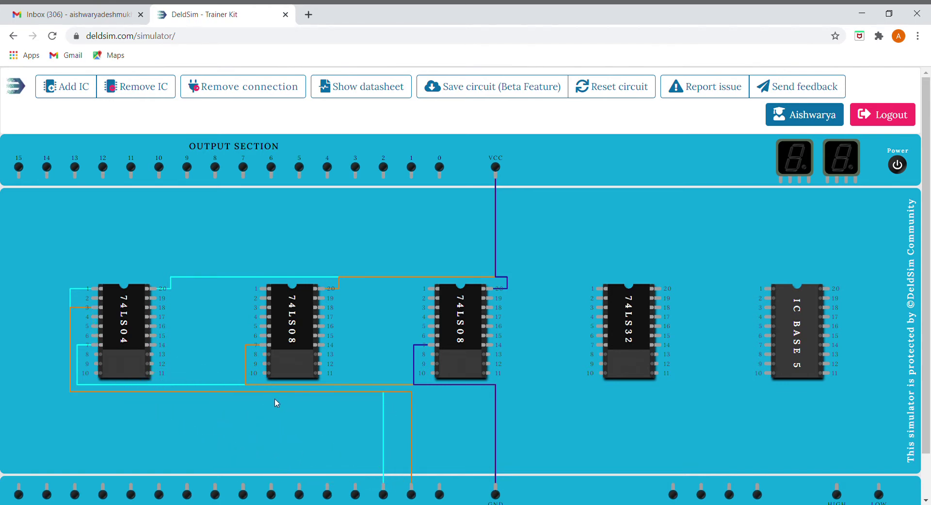
drag(96, 325, 440, 491)
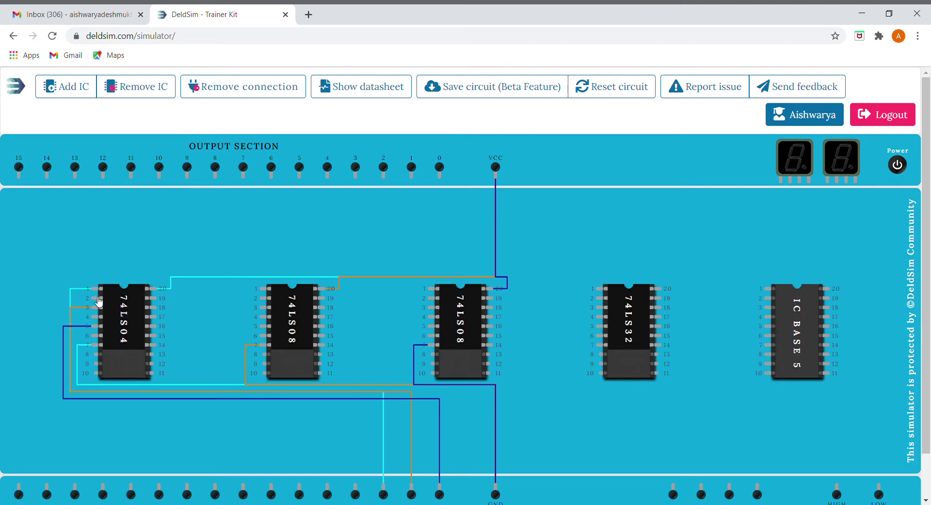
- Route 74LS04 pin 2 into the first 74LS08, its pin 2 to an input, and pin 3 onward to the second 74LS08
drag(99, 302, 247, 287)
drag(99, 302, 243, 333)
drag(381, 439, 412, 493)
drag(262, 307, 436, 290)
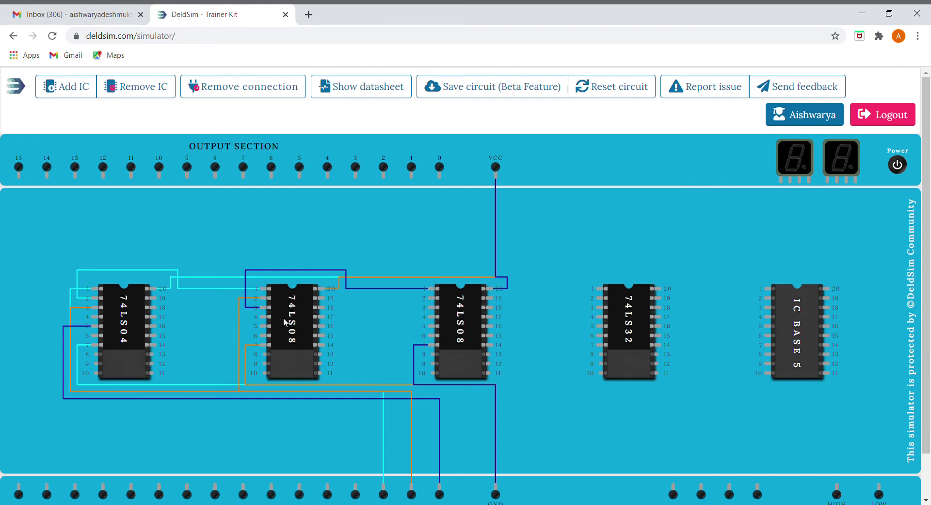
- Wire 74LS08 pin 13 to an input and 74LS04 pin 4 onward, then delete the wire linking the two 74LS08s
drag(320, 353, 384, 489)
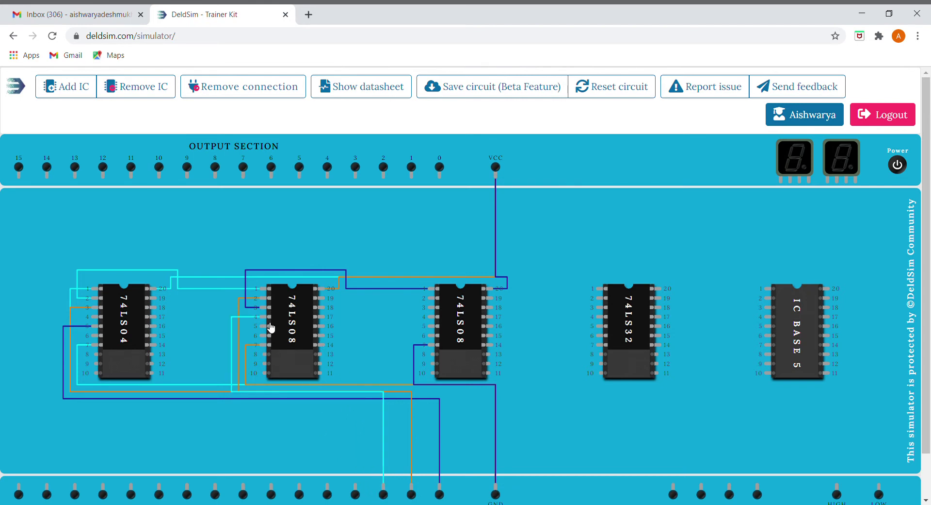
drag(95, 318, 594, 298)
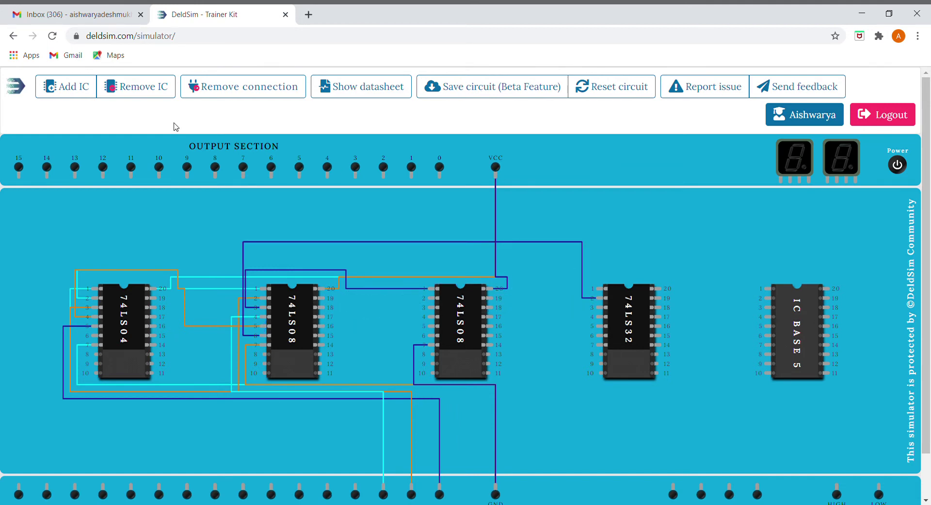
click(206, 91)
click(383, 288)
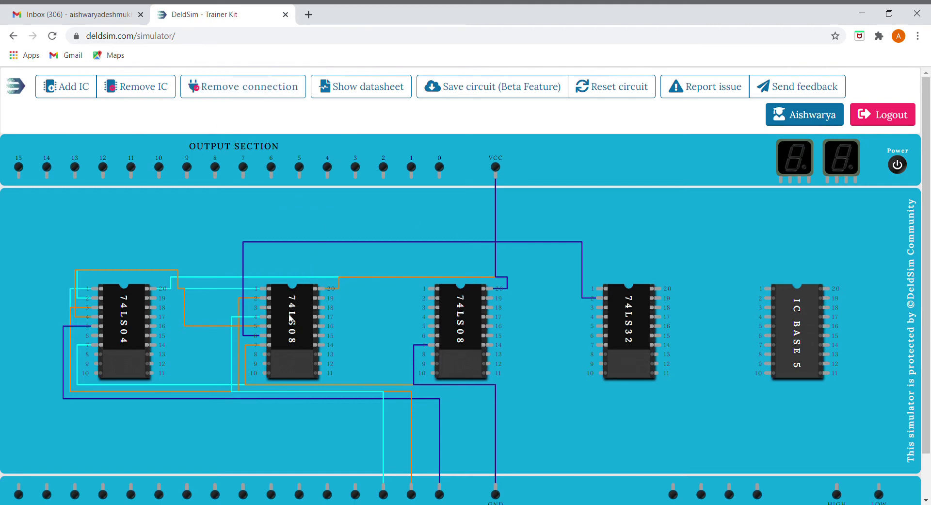
- Connect the first 74LS08's pin 3 to 74LS32 pin 1, abandoning an unfinished wire from 74LS32 pin 3
drag(266, 315, 603, 289)
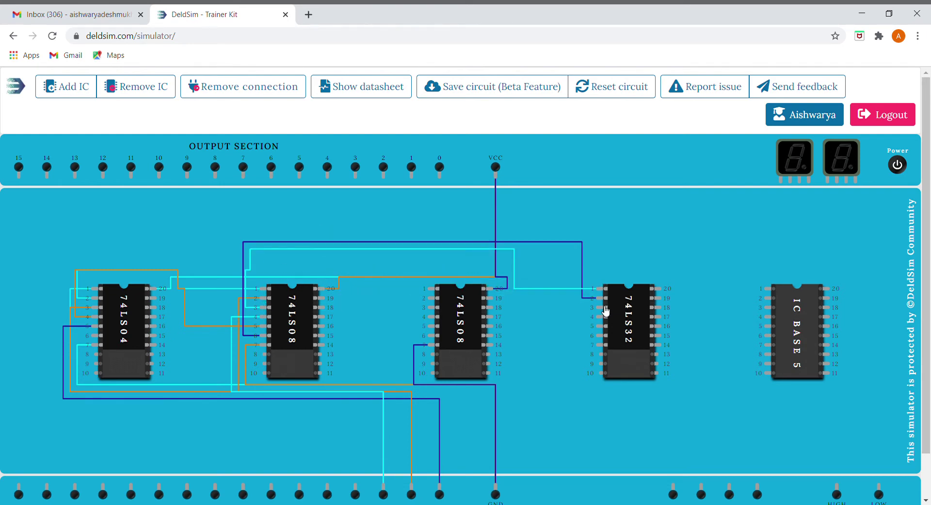
drag(604, 307, 591, 305)
drag(587, 310, 583, 317)
click(607, 310)
- Link 74LS32 pin 3 to the 74LS04, then 74LS08 pin 18 to an input and pin 17 to 74LS32 pin 4
drag(606, 309, 567, 306)
mouse_move(385, 325)
mouse_down()
mouse_move(245, 294)
mouse_move(160, 298)
mouse_up()
drag(200, 305, 329, 300)
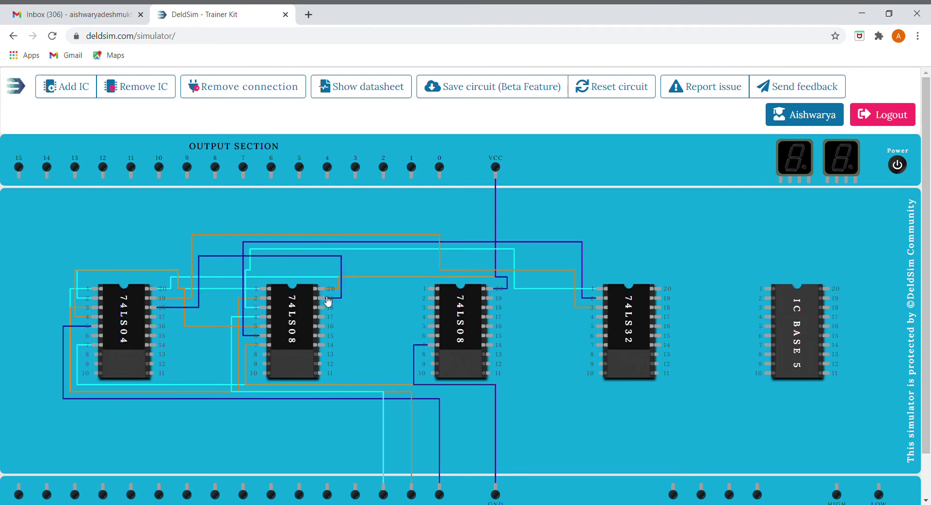
drag(324, 311, 444, 490)
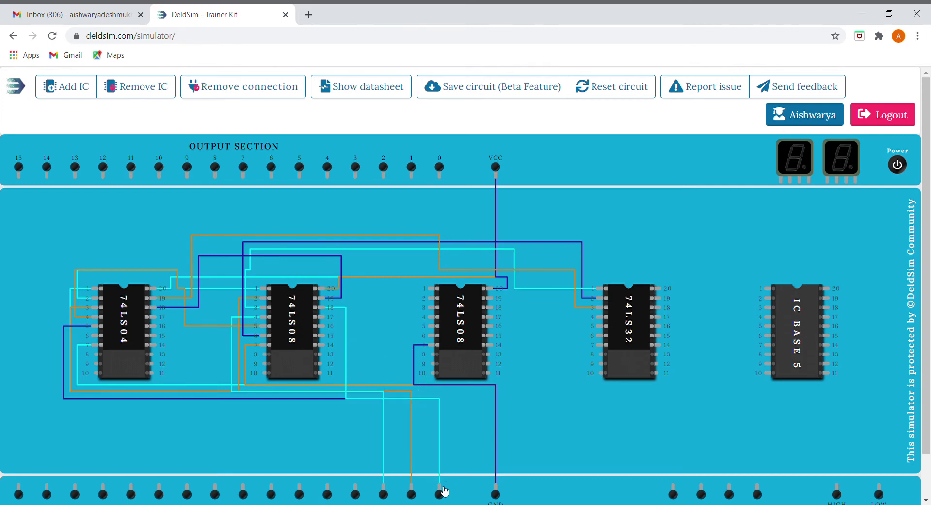
drag(328, 319, 610, 321)
drag(329, 316, 601, 321)
- Feed a first 74LS08 output into 74LS32 pin 3, link 74LS04 pin 6 to 74LS08 pin 6, and route pin 14 to 74LS32 pin 5
mouse_move(319, 329)
mouse_down()
mouse_move(432, 316)
mouse_move(582, 327)
mouse_move(608, 312)
mouse_up()
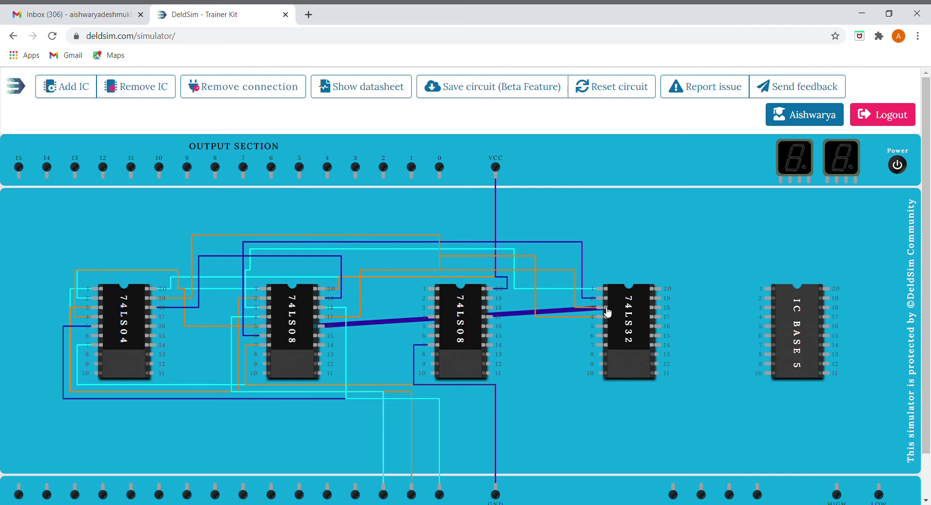
drag(608, 312, 608, 311)
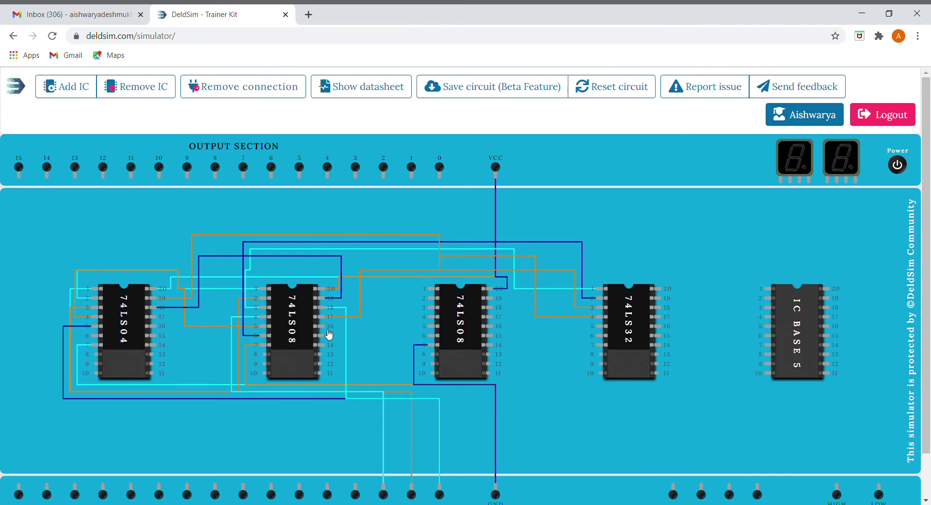
drag(323, 326, 604, 310)
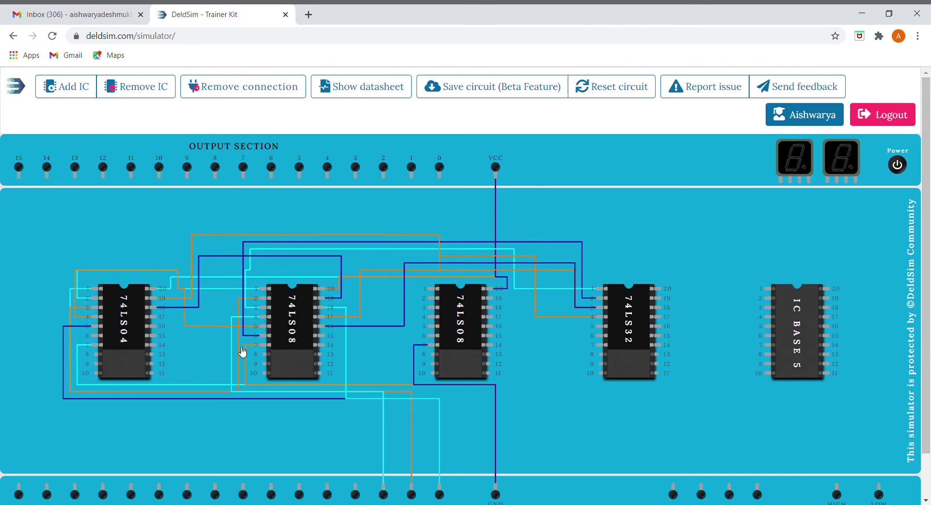
drag(95, 335, 387, 355)
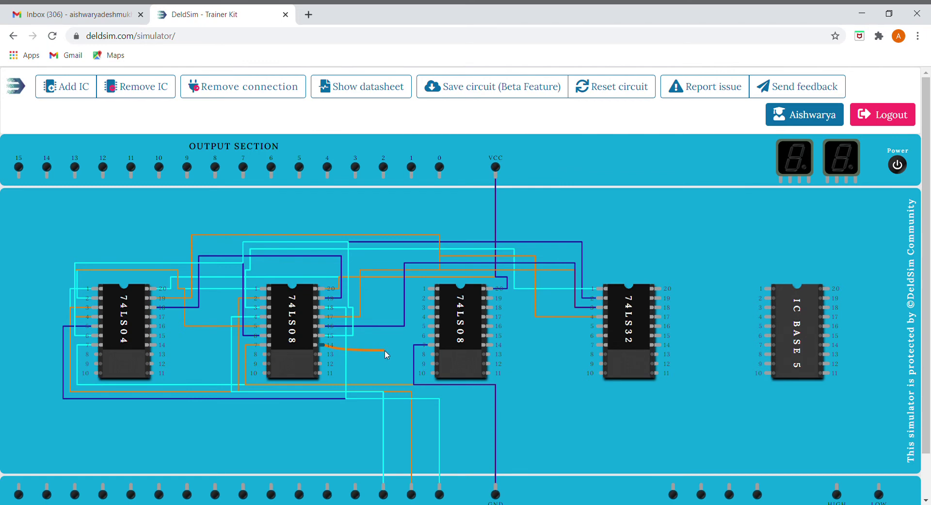
mouse_move(387, 351)
mouse_down()
mouse_move(349, 353)
mouse_move(351, 341)
mouse_move(391, 340)
mouse_up()
drag(505, 331, 412, 171)
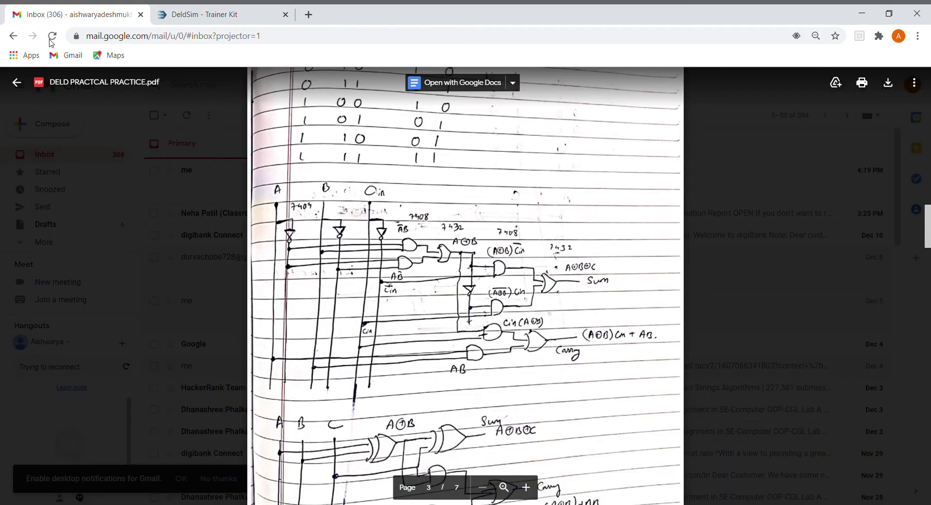
- Consult the full adder circuit diagram in the Gmail PDF, returning to the simulator afterwards
click(30, 16)
scroll(535, 301, up, 4)
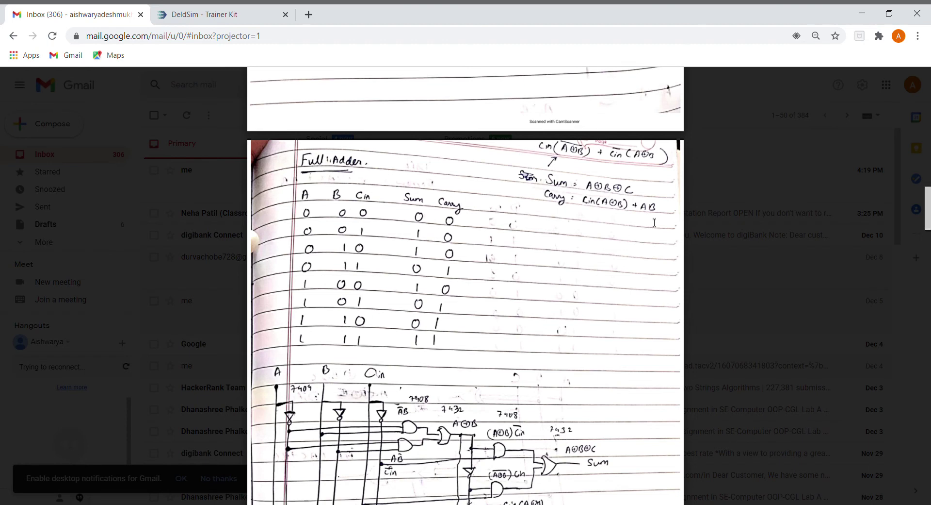
click(198, 21)
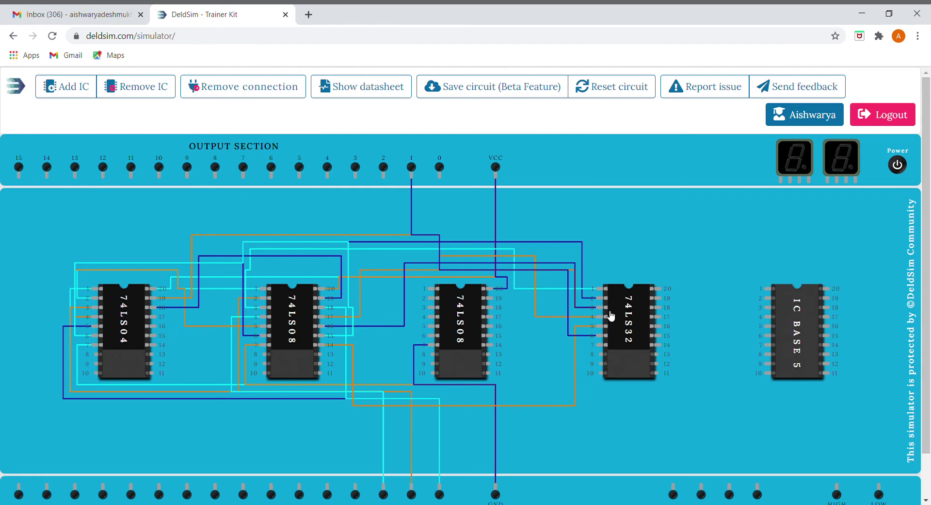
click(30, 14)
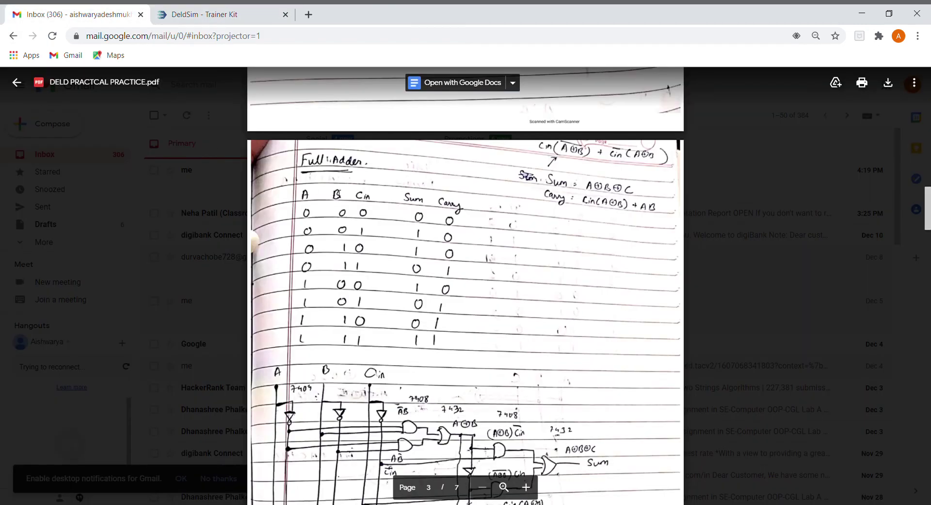
click(225, 19)
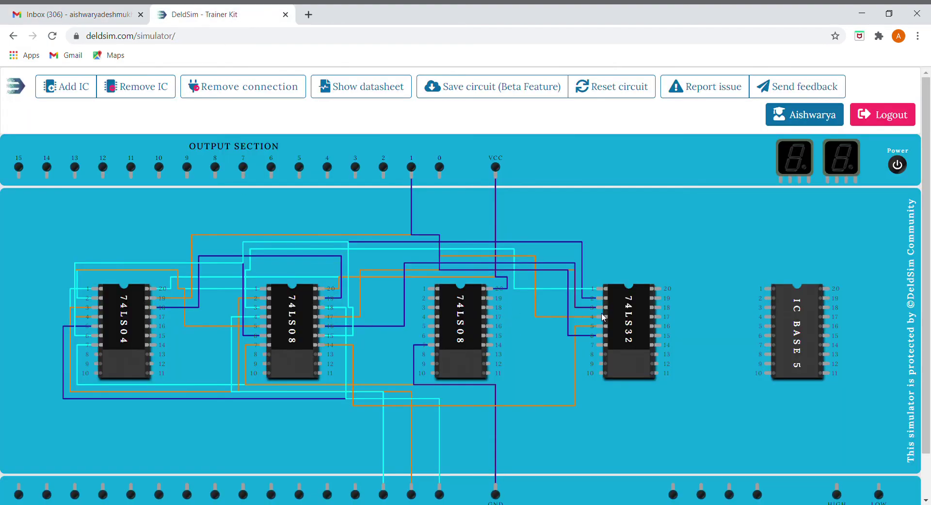
- Wire the second 74LS08's pin 3 into the 74LS32, tie it to VCC, and ground 74LS32 pin 7
drag(600, 307, 444, 497)
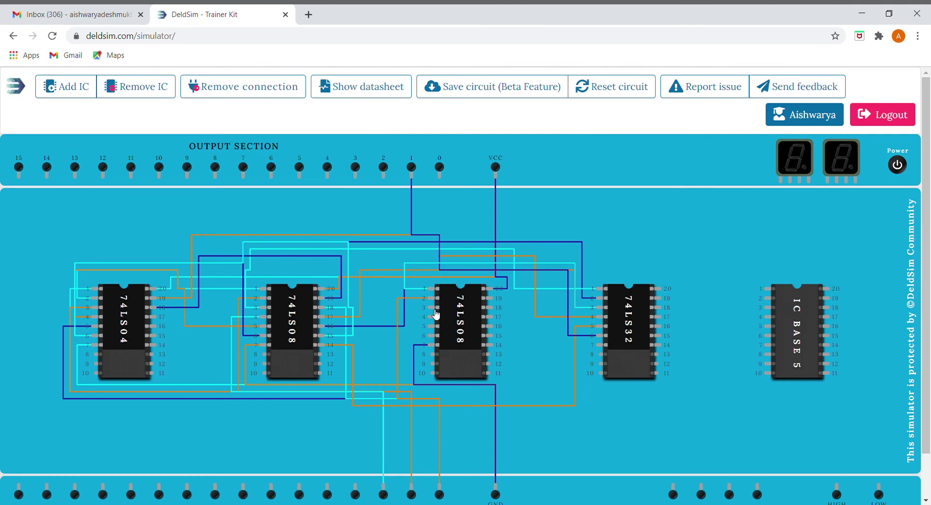
drag(435, 312, 497, 175)
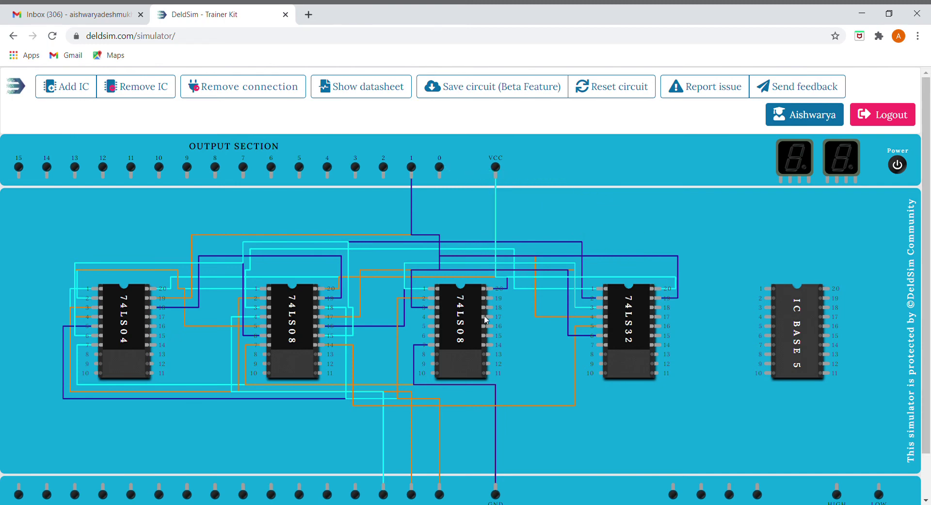
drag(607, 348, 495, 494)
- After checking the PDF wiring, connect second 74LS08 pins 4 and 5 to the input switches
click(78, 14)
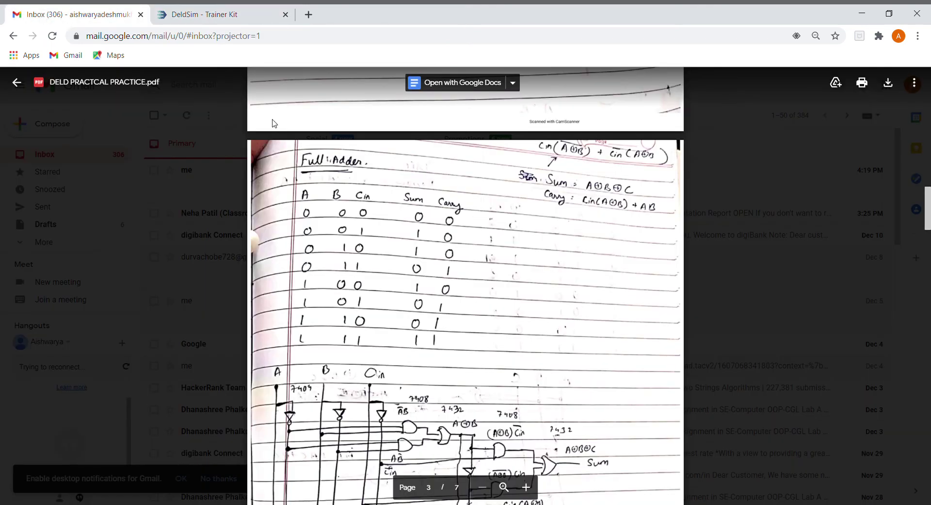
click(191, 18)
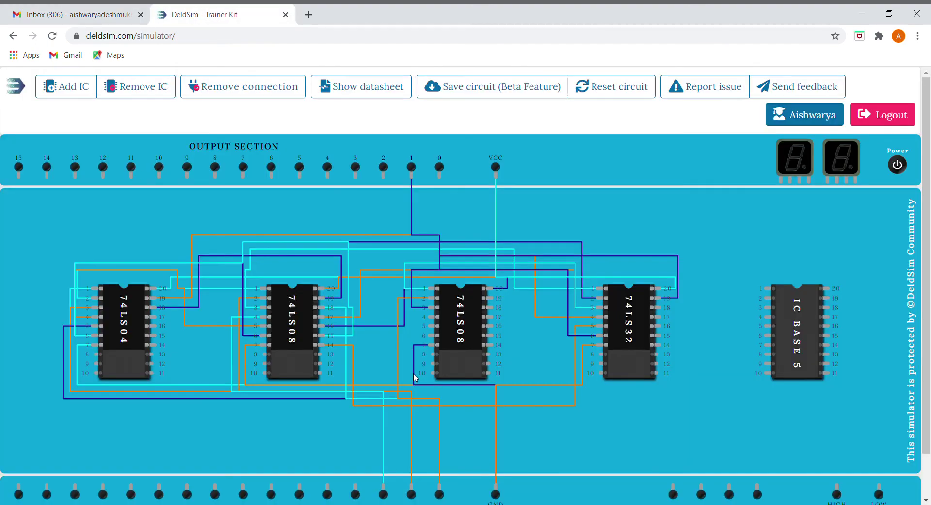
drag(425, 317, 385, 495)
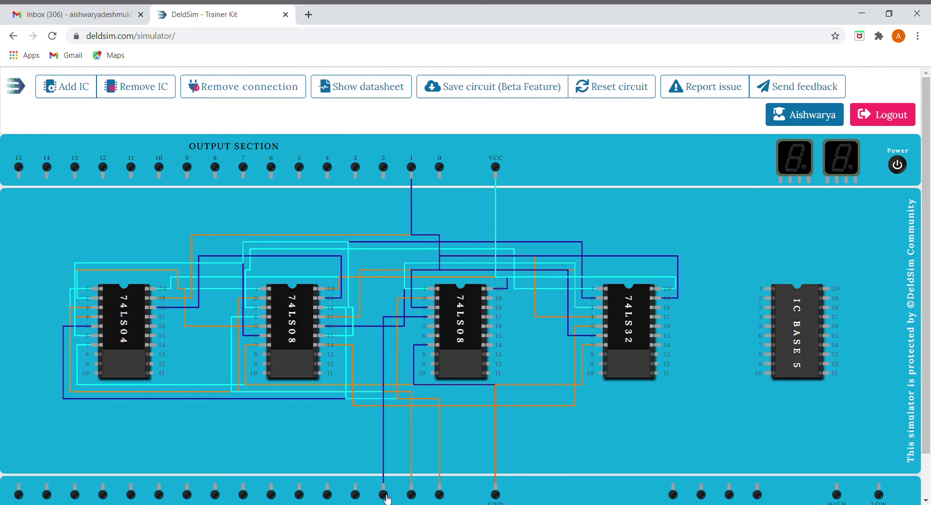
mouse_move(434, 326)
mouse_down()
mouse_move(407, 416)
mouse_move(406, 473)
mouse_move(418, 495)
mouse_up()
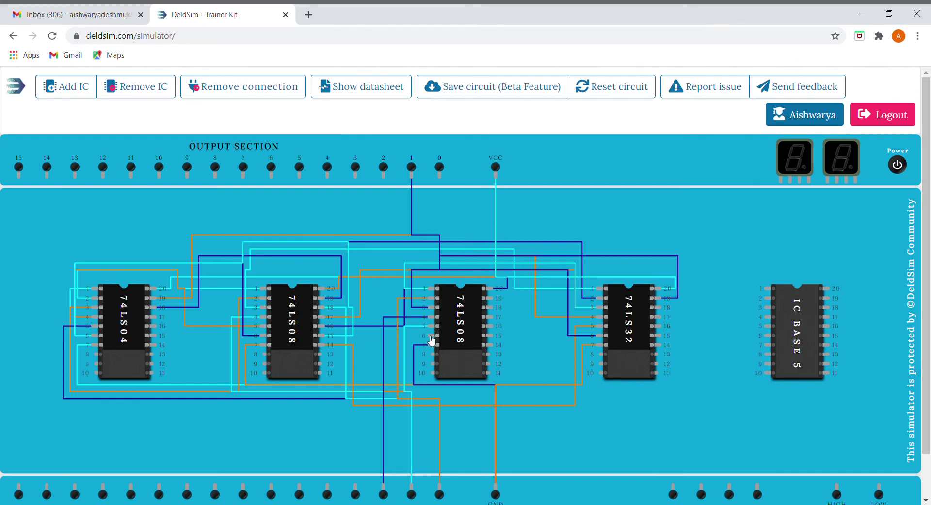
- Route second 74LS08 pin 6 to 74LS32 pin 18 and connect output 0 to the 74LS32 output
mouse_move(431, 336)
mouse_down()
mouse_move(540, 300)
mouse_move(603, 316)
mouse_up()
drag(665, 310, 441, 178)
mouse_move(443, 180)
mouse_down()
mouse_move(606, 291)
mouse_move(665, 317)
mouse_up()
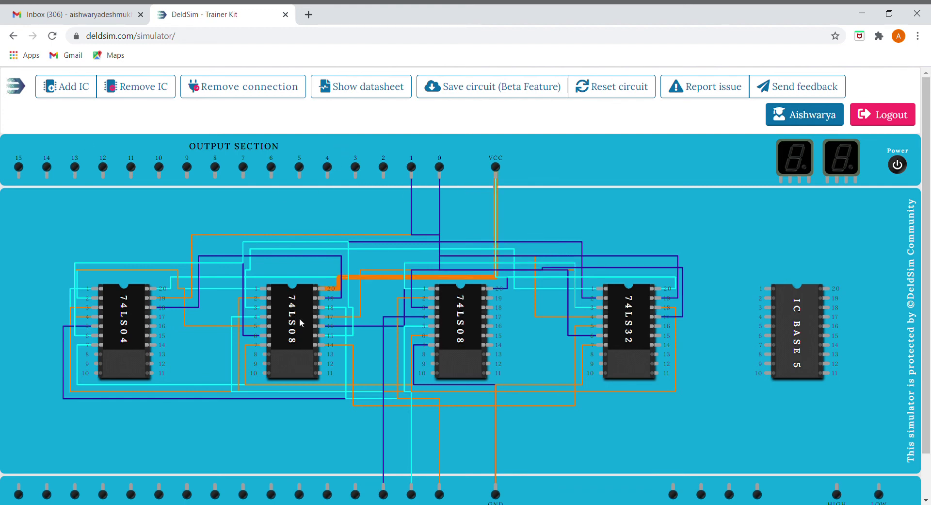
scroll(477, 348, down, 1)
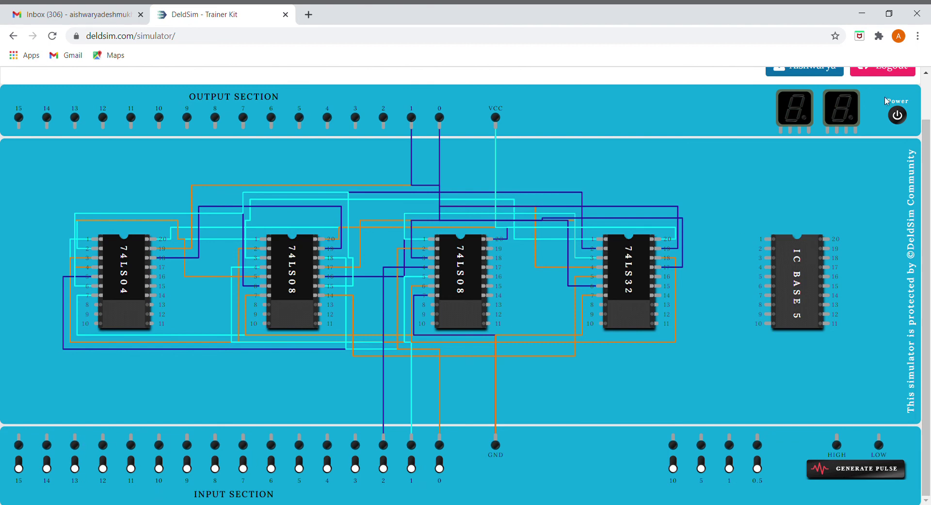
- Power on the trainer kit and check the truth table in the PDF
click(897, 116)
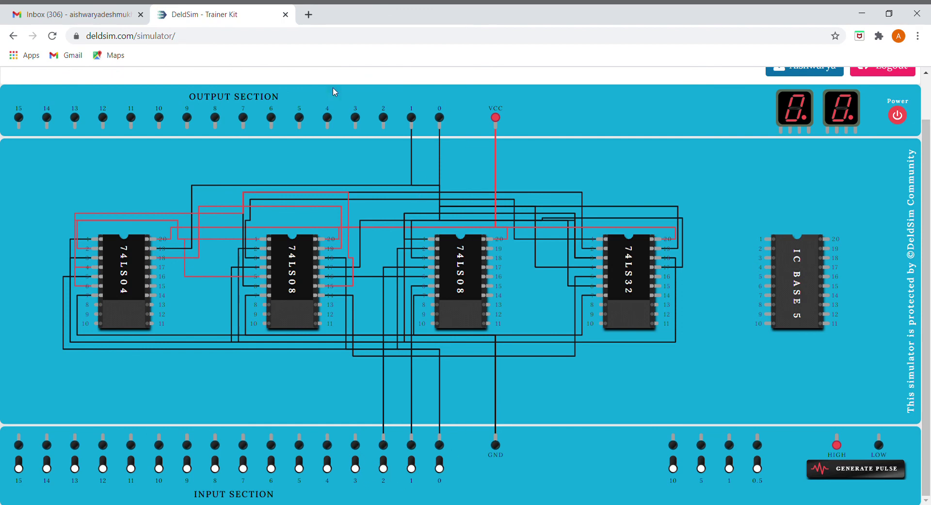
click(20, 13)
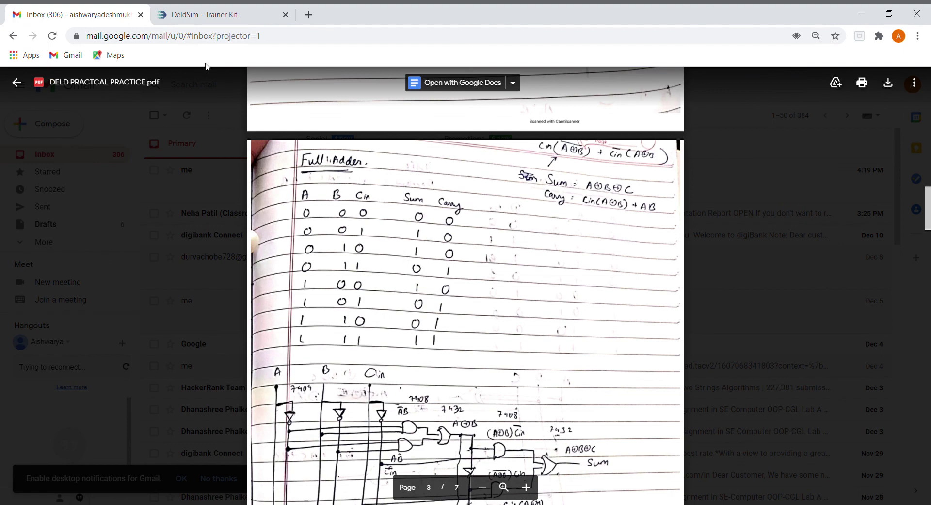
click(213, 19)
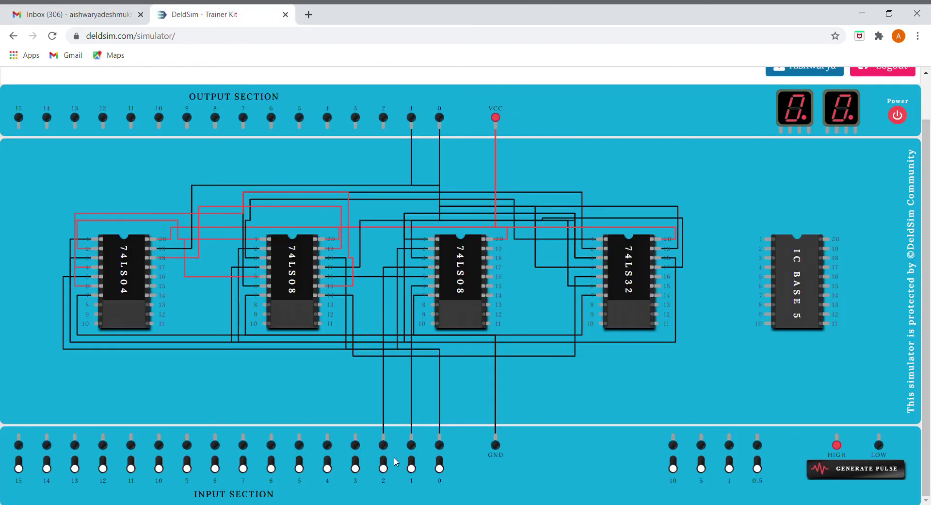
- Test the adder with inputs 0 and 1 switched through their HIGH/LOW combinations, ending both LOW
click(440, 463)
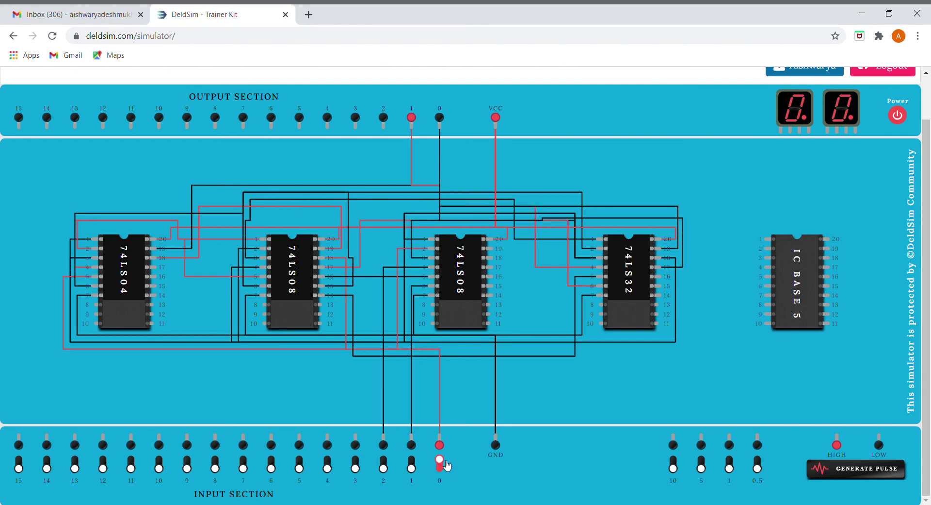
click(413, 464)
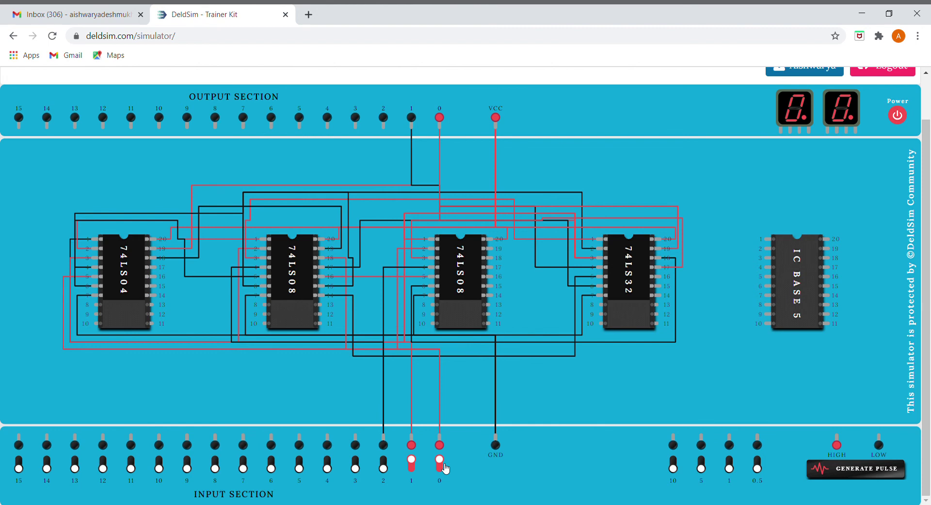
click(441, 465)
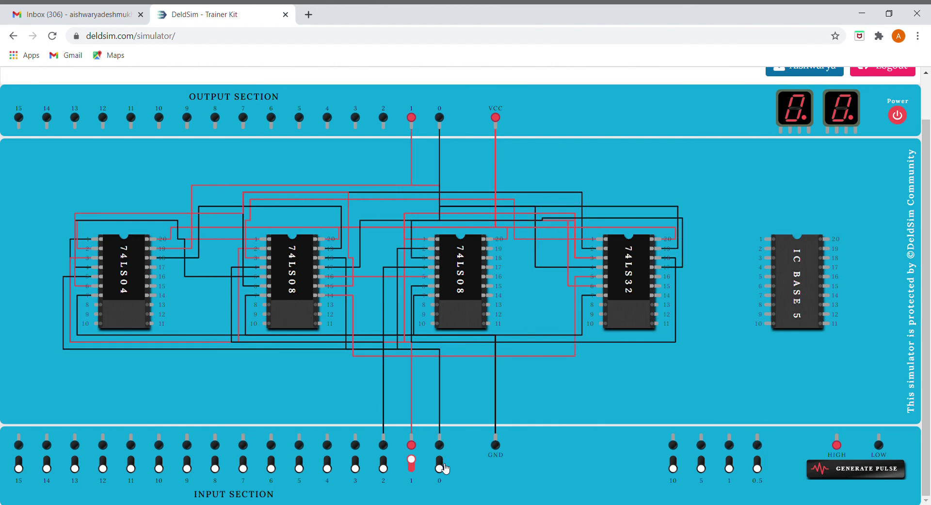
click(440, 465)
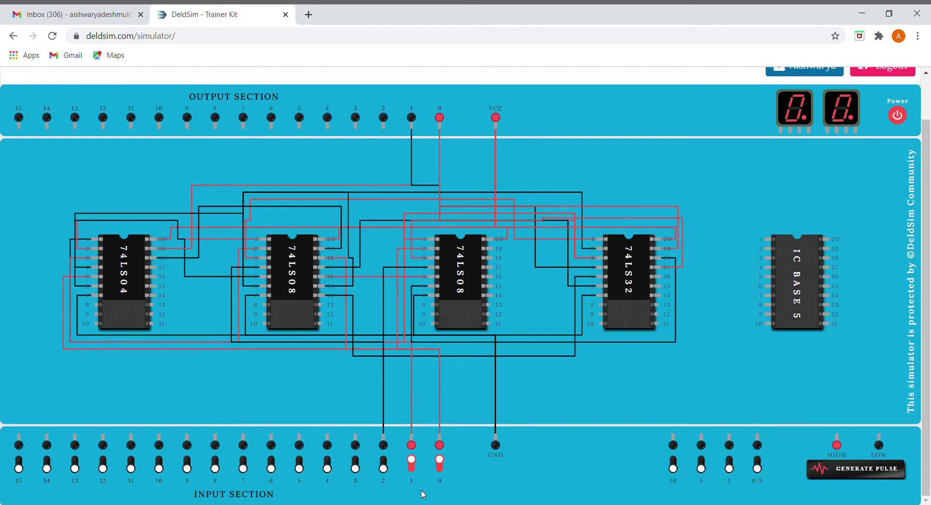
click(412, 465)
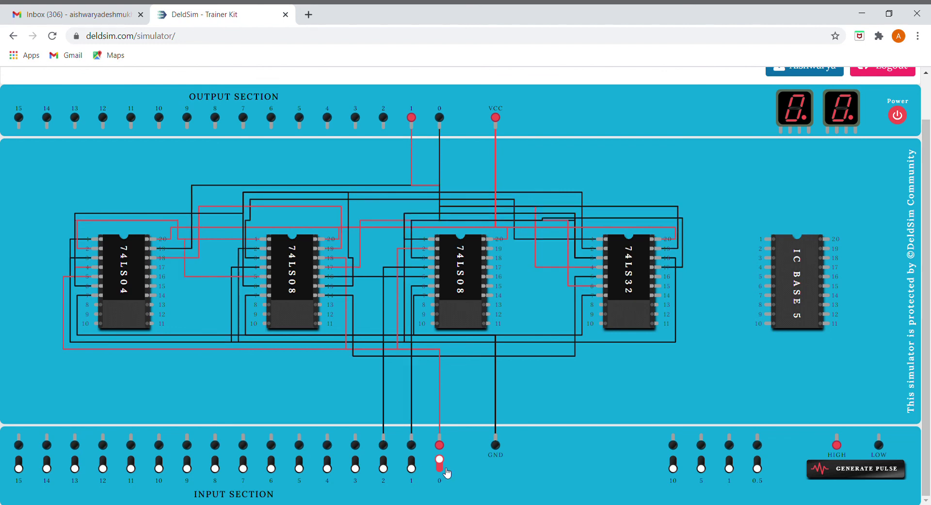
click(439, 463)
- With input 2 HIGH, test input 0, then input 1, then all three inputs HIGH
click(383, 464)
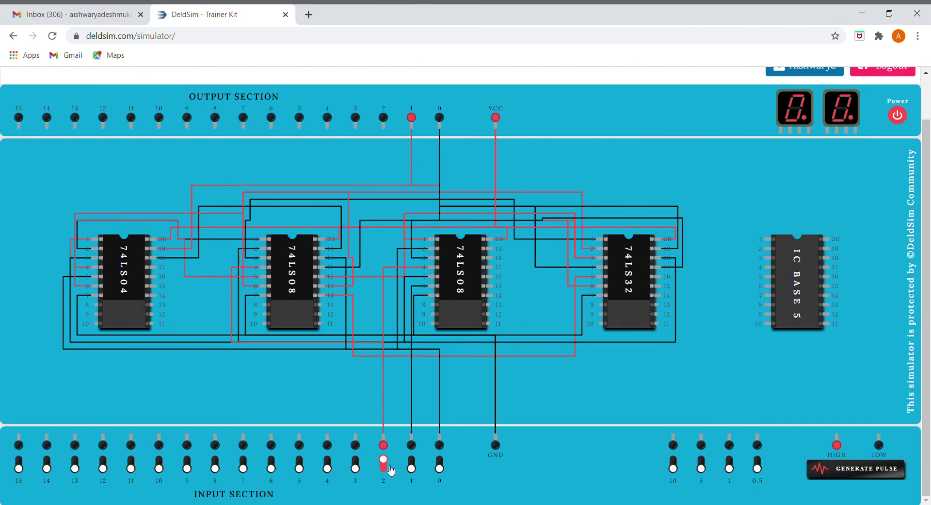
click(440, 464)
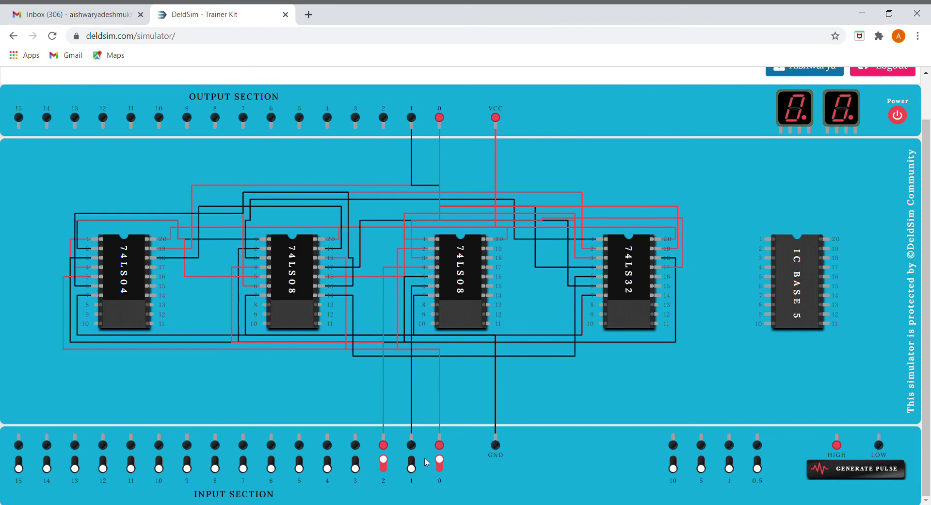
click(443, 464)
click(415, 464)
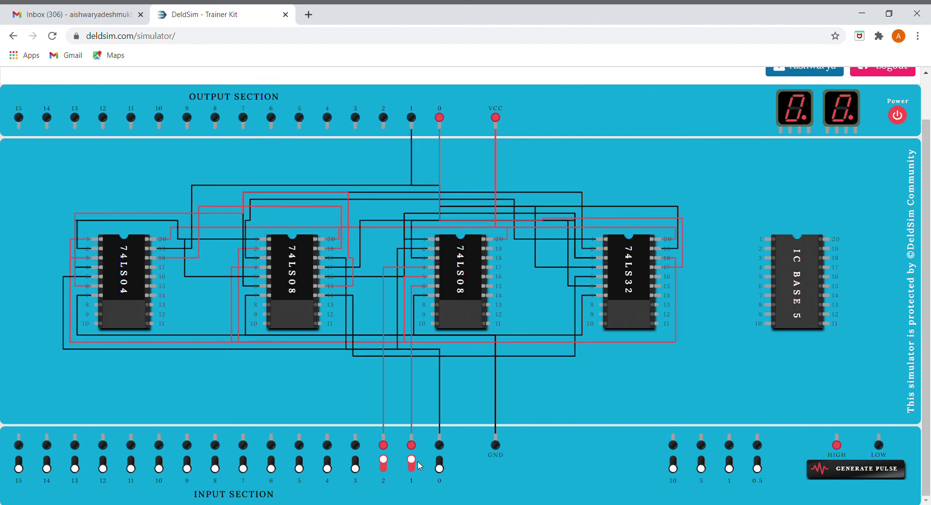
click(441, 465)
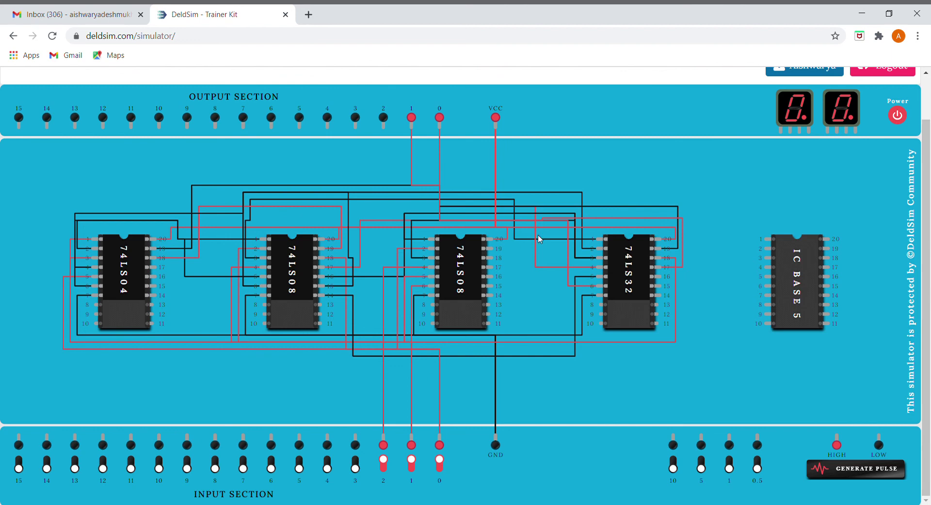